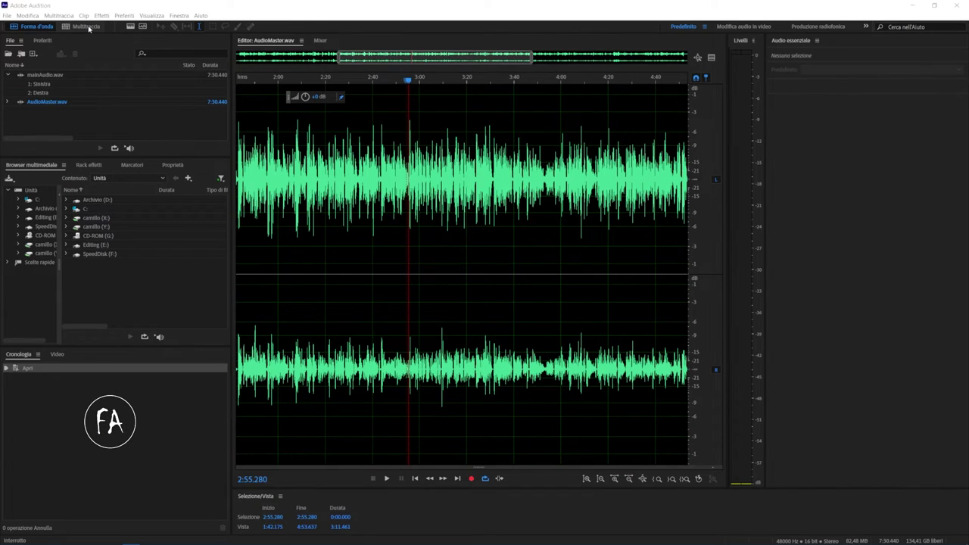
Start a new multitrack session and name it DEMO.
{"action": "left_click", "coordinate": [87, 26]}
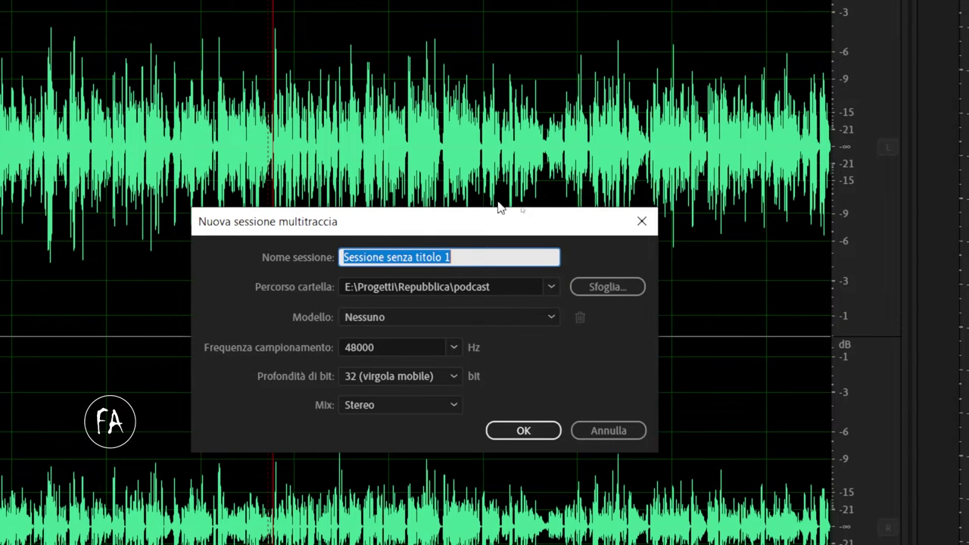
{"action": "left_click_drag", "start_coordinate": [510, 225], "coordinate": [509, 89]}
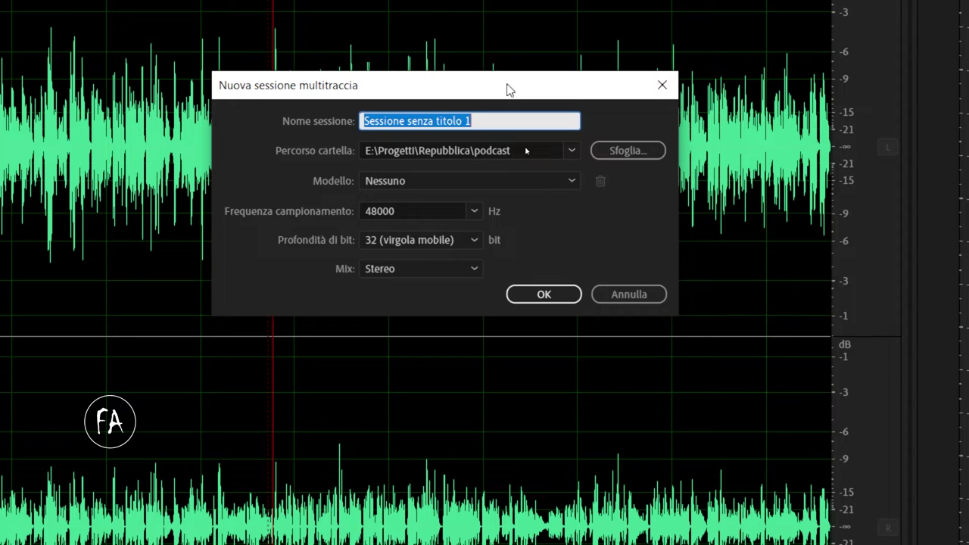
{"action": "type", "text": "DEMO"}
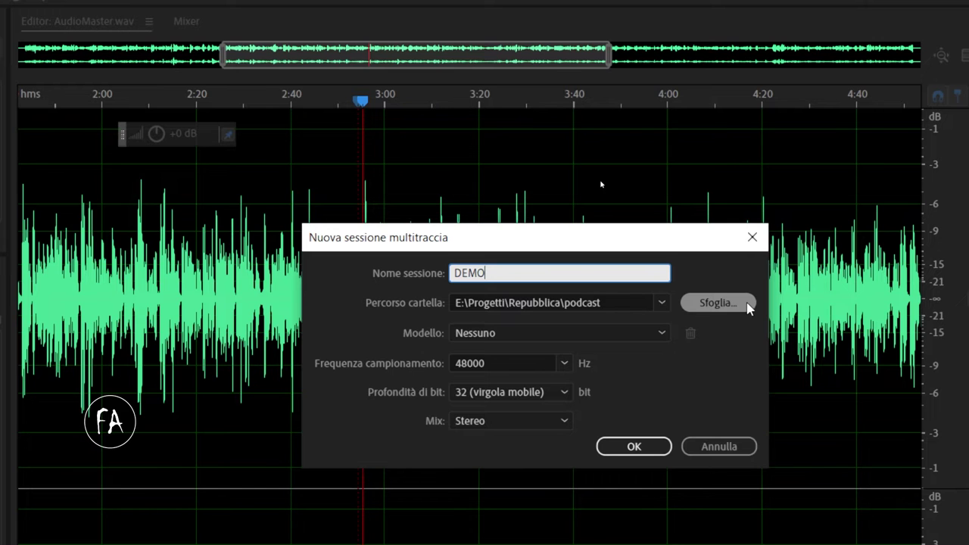
Create a folder named DEMO inside TUTORIAL-AUDITION and choose it as the session's destination folder.
{"action": "left_click", "coordinate": [747, 307]}
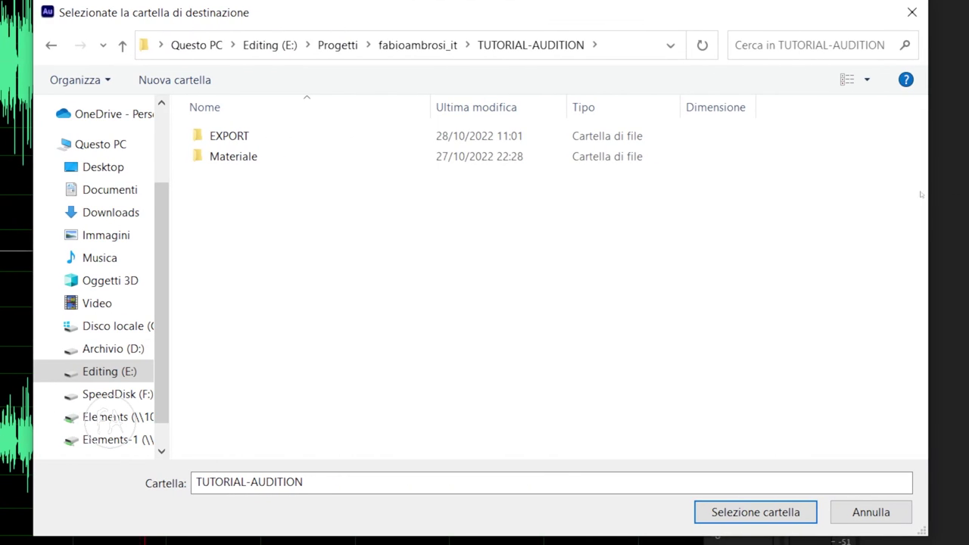
{"action": "right_click", "coordinate": [268, 224]}
{"action": "mouse_move", "coordinate": [379, 428]}
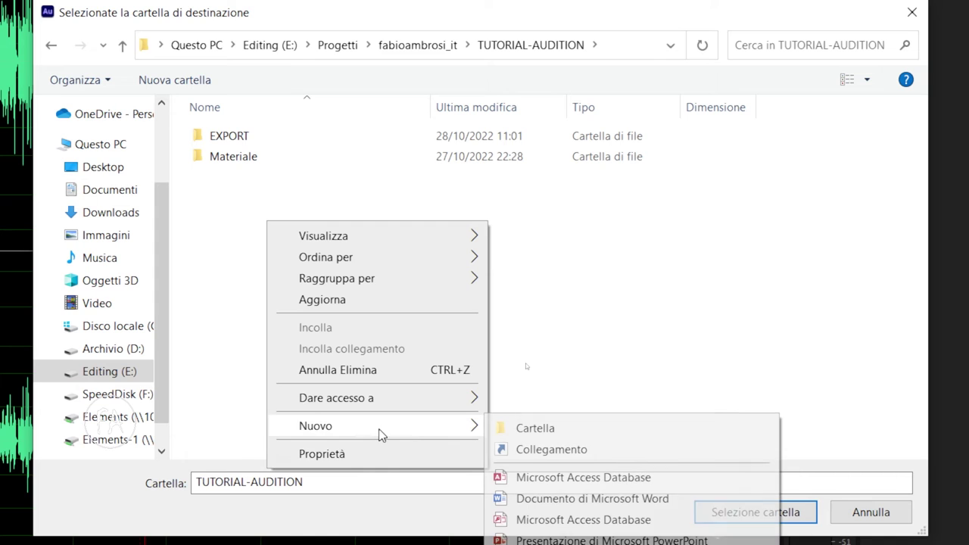
{"action": "left_click", "coordinate": [602, 430]}
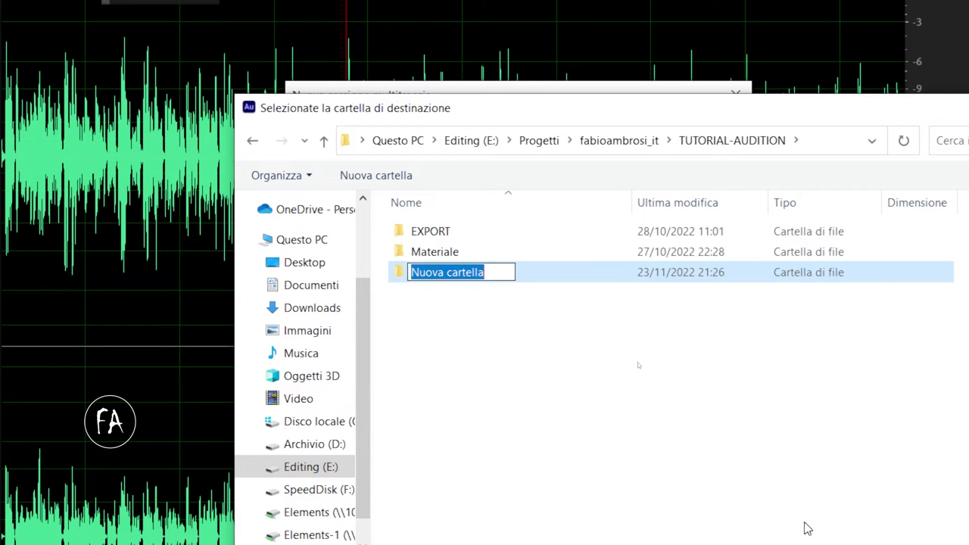
{"action": "type", "text": "DEMO"}
{"action": "key", "text": "Return"}
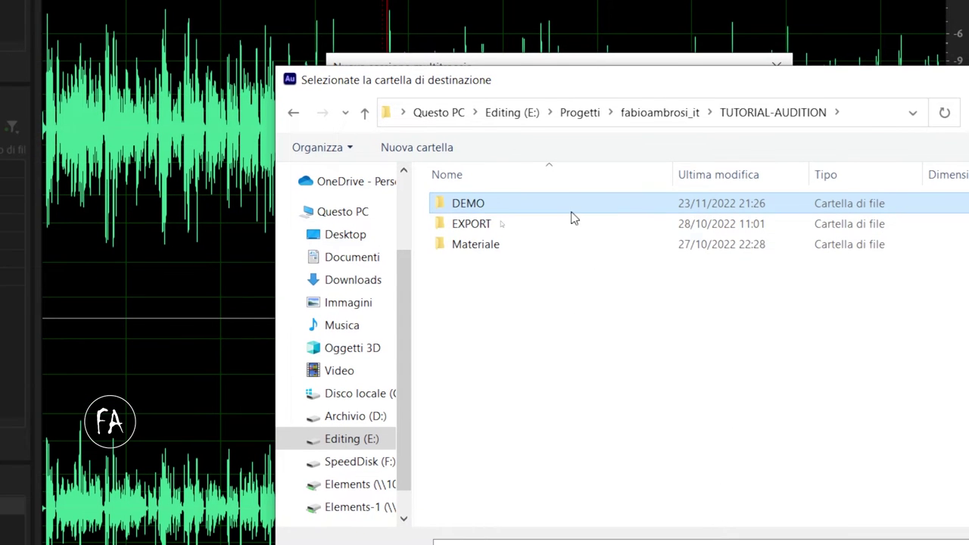
{"action": "double_click", "coordinate": [574, 205]}
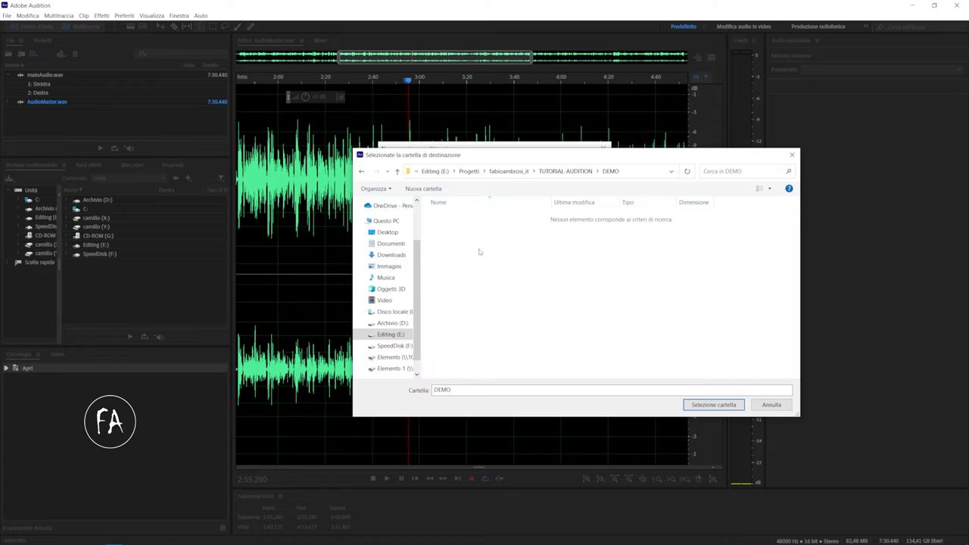
{"action": "left_click", "coordinate": [688, 407]}
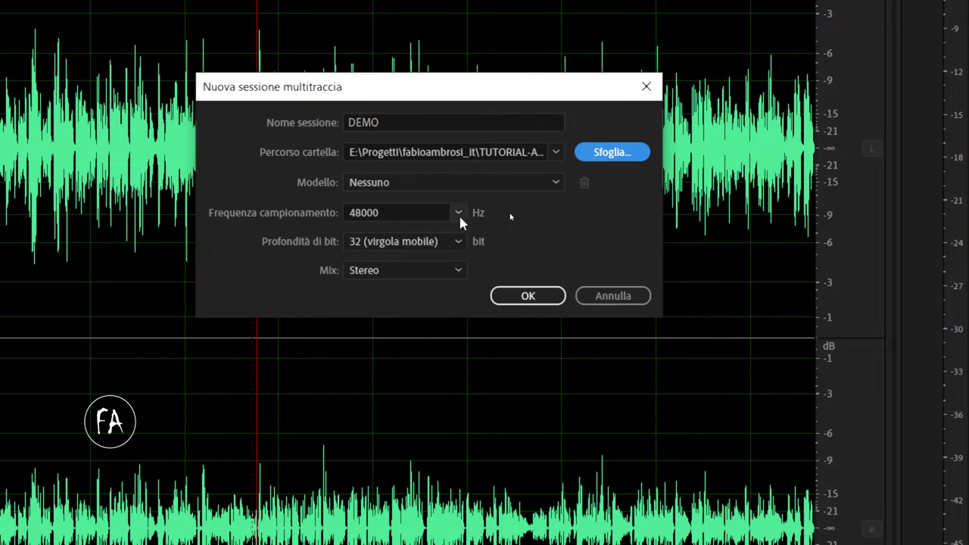
Keep the bit depth at 32 (virgola mobile) and the mix at Stereo, and create the session.
{"action": "left_click", "coordinate": [381, 246]}
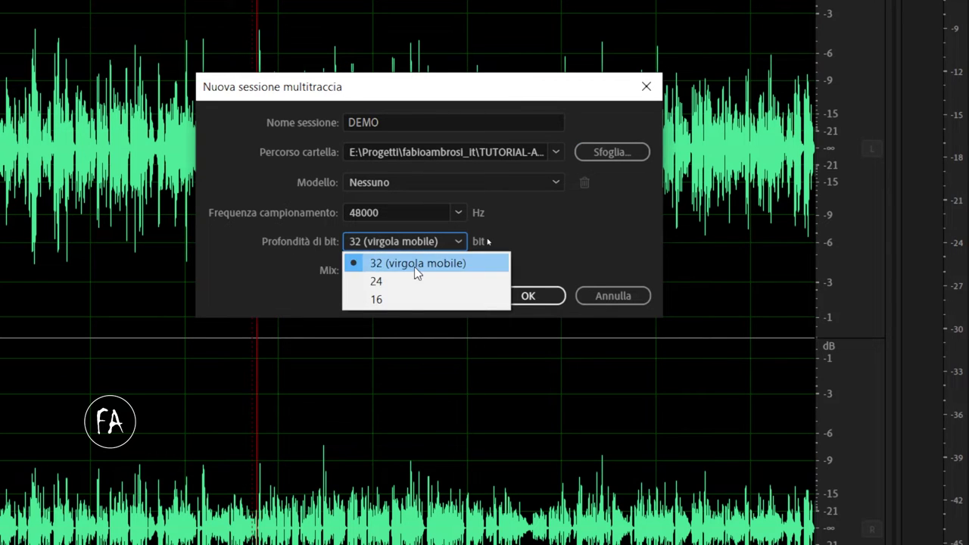
{"action": "left_click", "coordinate": [414, 265]}
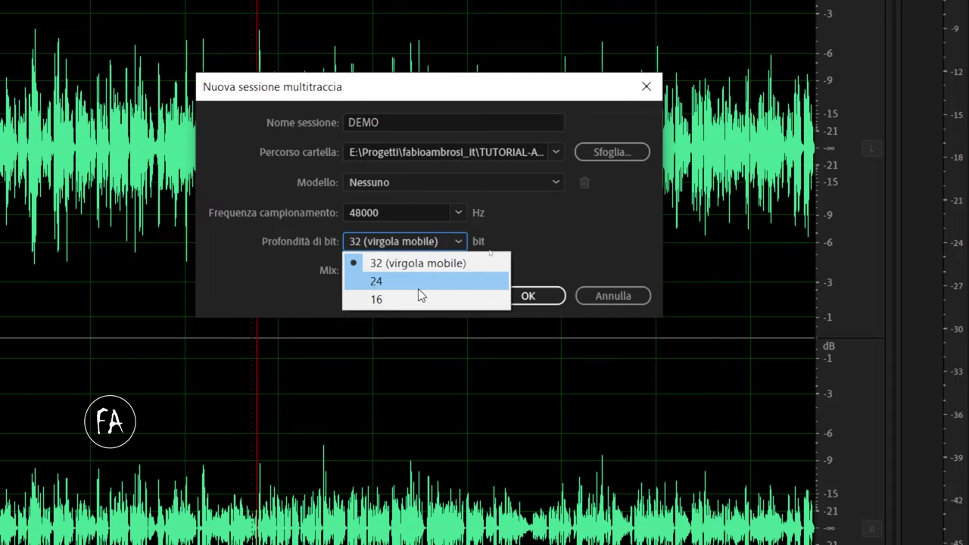
{"action": "left_click", "coordinate": [418, 261]}
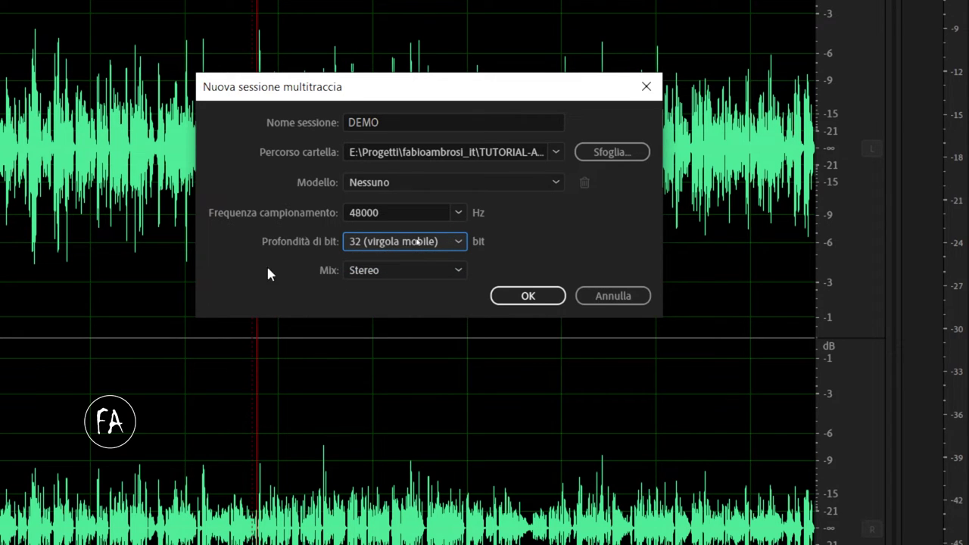
{"action": "left_click", "coordinate": [404, 271]}
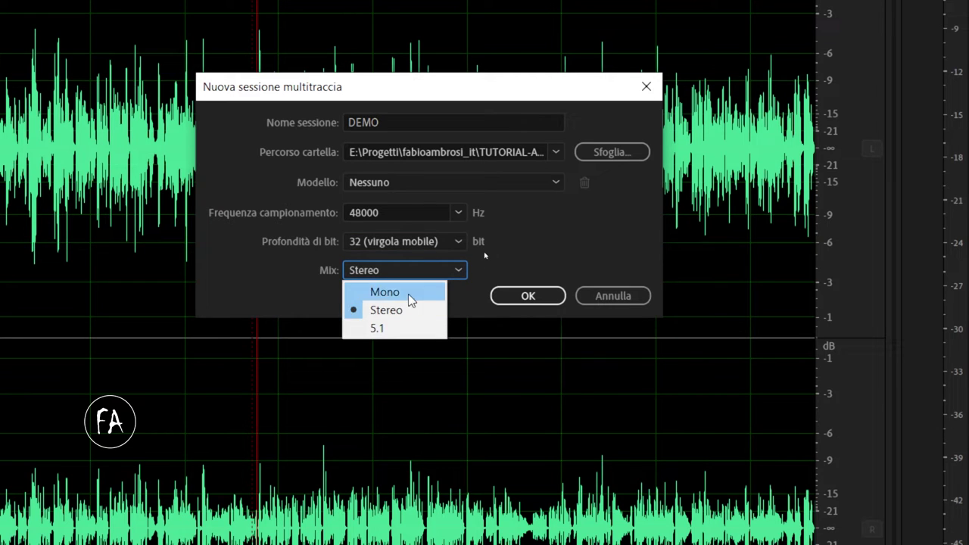
{"action": "left_click", "coordinate": [411, 310]}
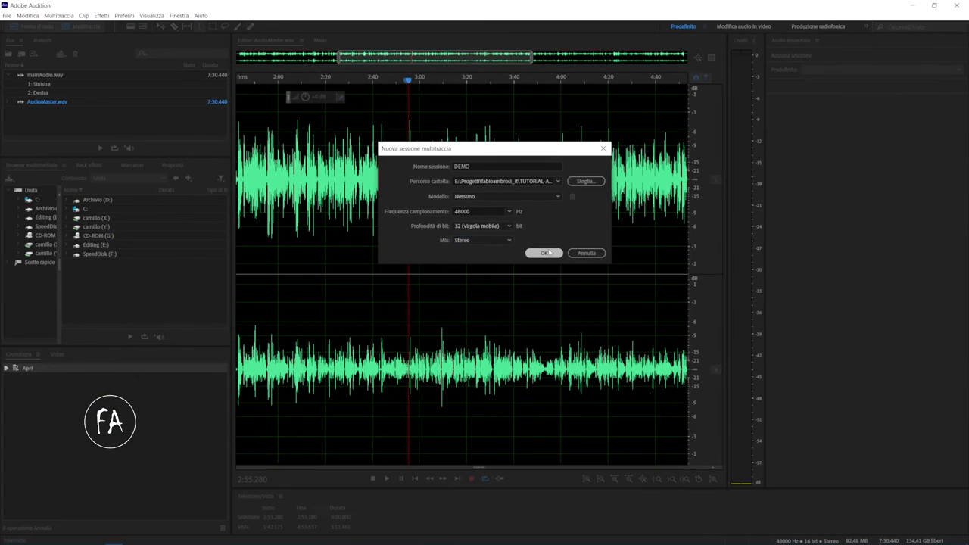
{"action": "left_click", "coordinate": [548, 252]}
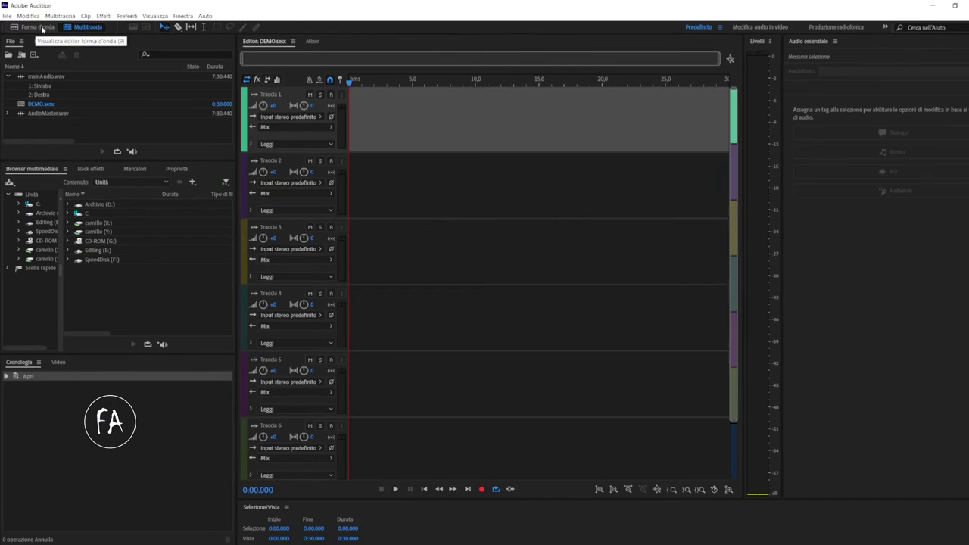
View mainAudio.wav in the waveform editor and return to the DEMO multitrack session.
{"action": "left_click", "coordinate": [76, 53]}
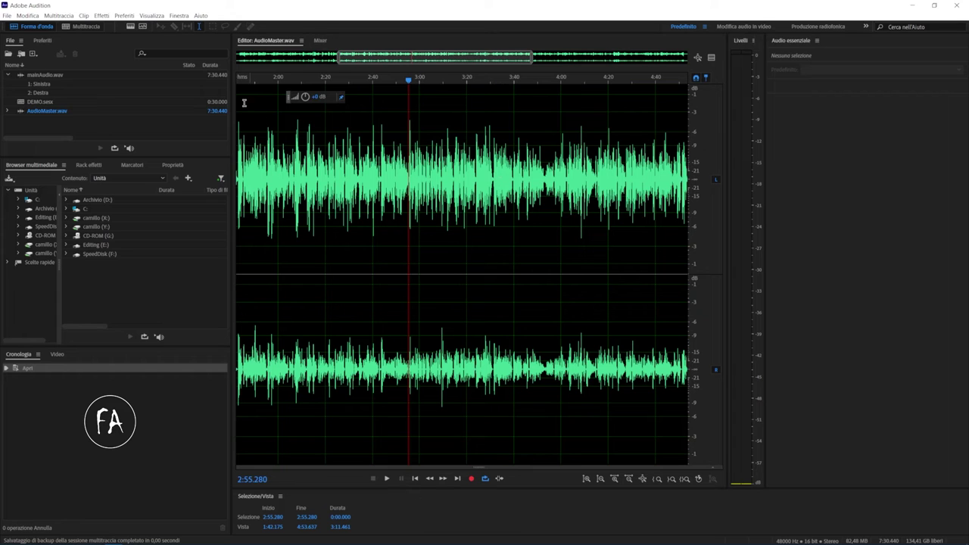
{"action": "left_click", "coordinate": [58, 111]}
{"action": "left_click", "coordinate": [56, 92]}
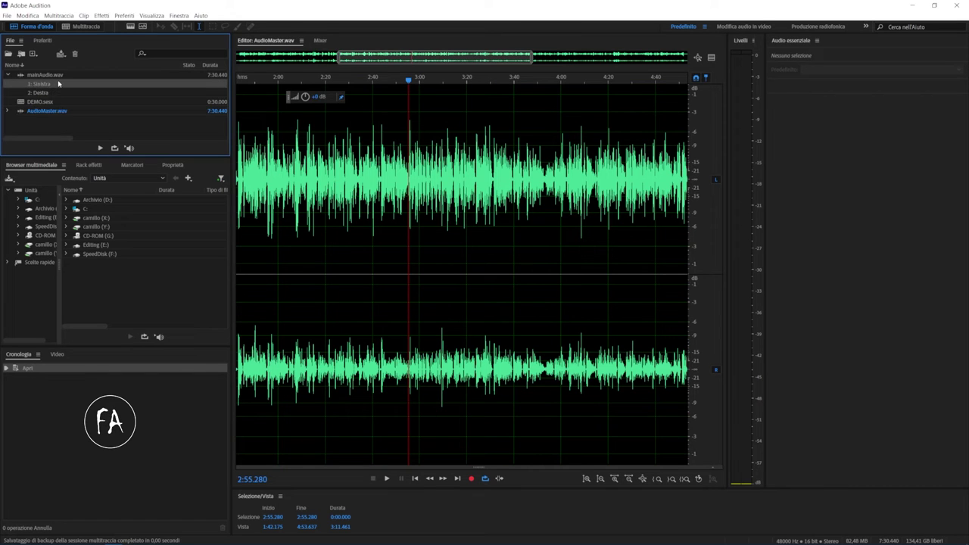
{"action": "double_click", "coordinate": [58, 77]}
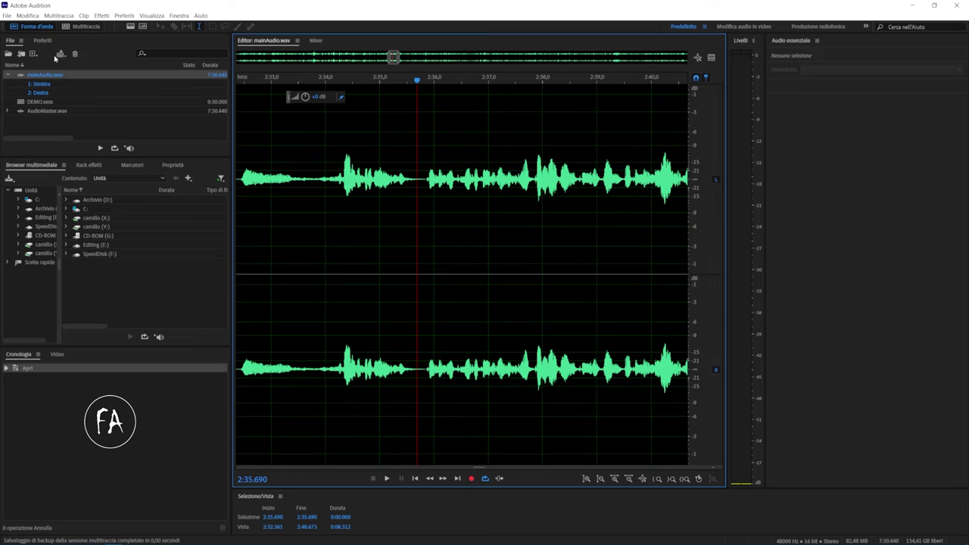
{"action": "left_click", "coordinate": [88, 27]}
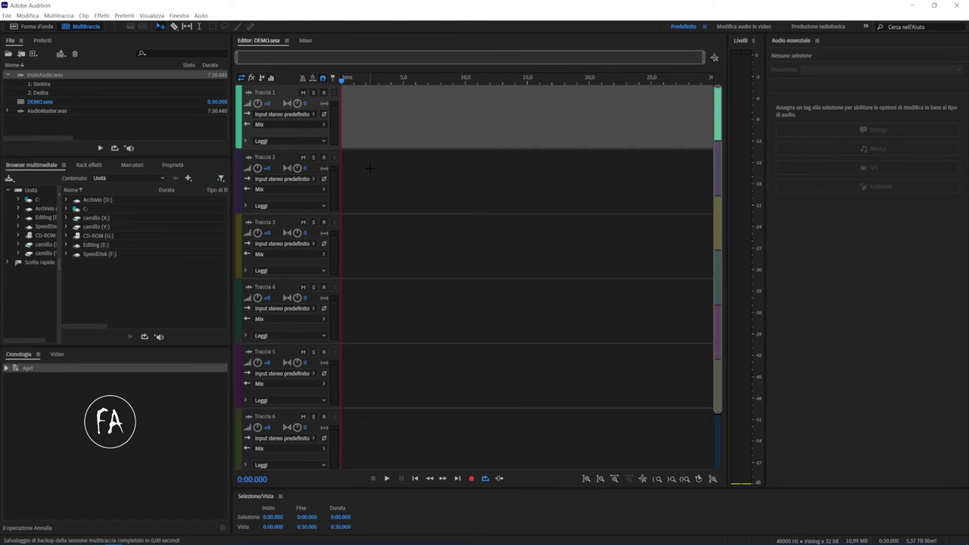
Place AudioMaster.wav on Traccia 1 and mainAudio.wav on Traccia 2, both starting at 0:00.
{"action": "left_click_drag", "start_coordinate": [57, 112], "coordinate": [336, 125]}
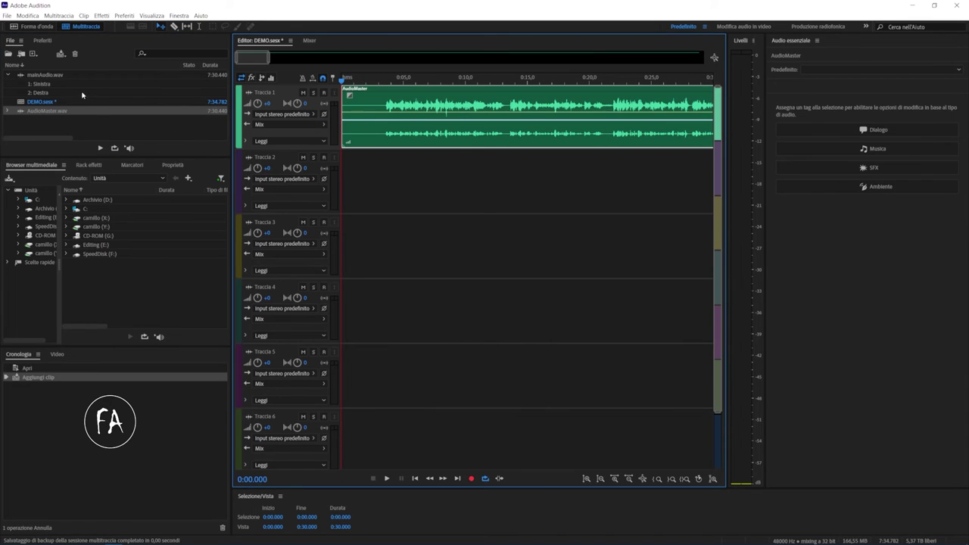
{"action": "left_click_drag", "start_coordinate": [63, 77], "coordinate": [393, 158]}
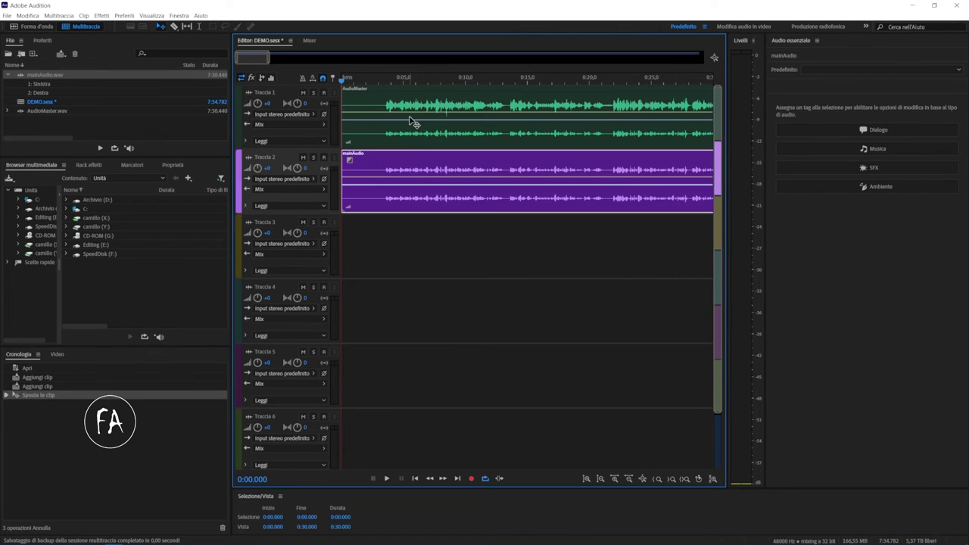
{"action": "left_click_drag", "start_coordinate": [414, 102], "coordinate": [370, 103]}
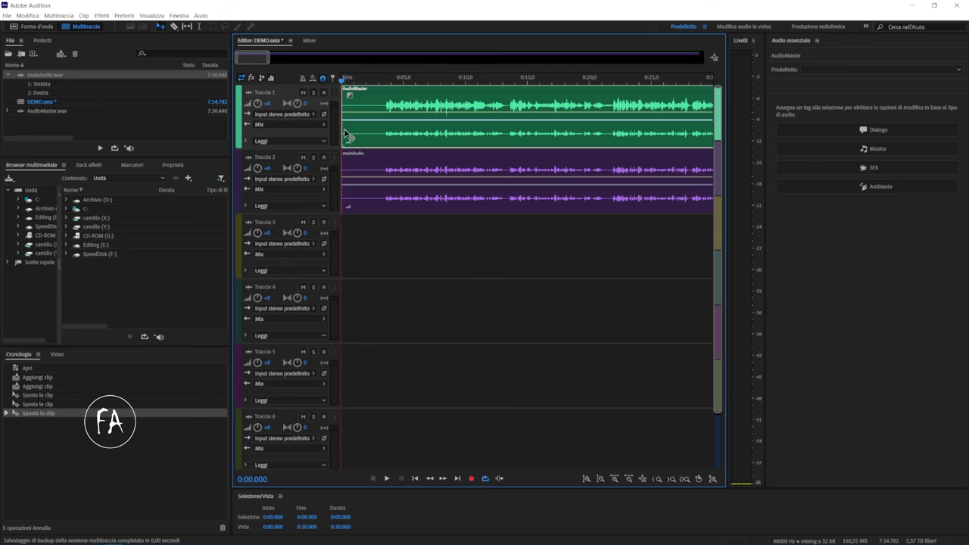
Trim about 3 seconds off the start of the AudioMaster clip and move it back to the session start.
{"action": "left_click_drag", "start_coordinate": [345, 147], "coordinate": [381, 144]}
{"action": "left_click_drag", "start_coordinate": [446, 96], "coordinate": [409, 99]}
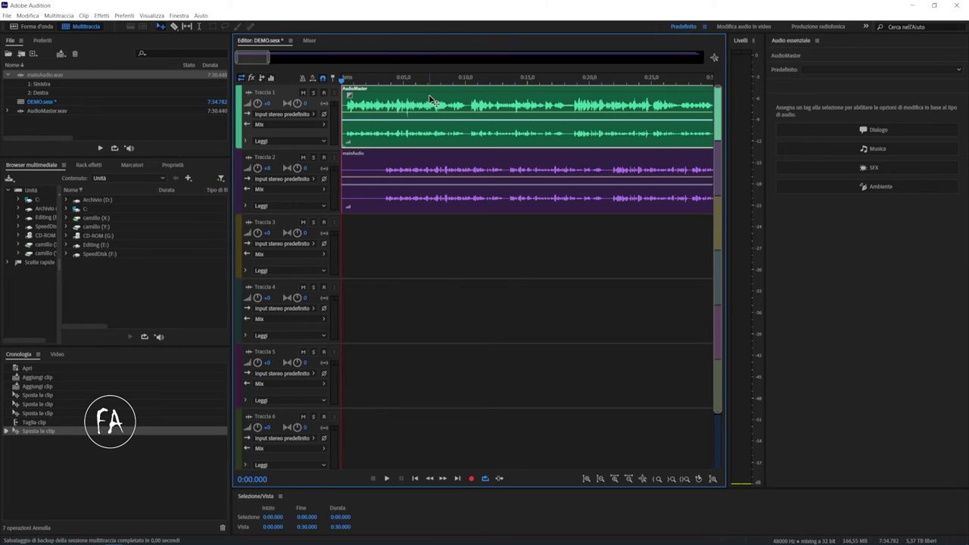
Split the AudioMaster clip on Traccia 1 at about 0:06.8, pull the second part away and delete it.
{"action": "left_click", "coordinate": [426, 101]}
{"action": "key", "text": "ctrl+k"}
{"action": "left_click", "coordinate": [439, 102]}
{"action": "left_click_drag", "start_coordinate": [439, 102], "coordinate": [494, 105]}
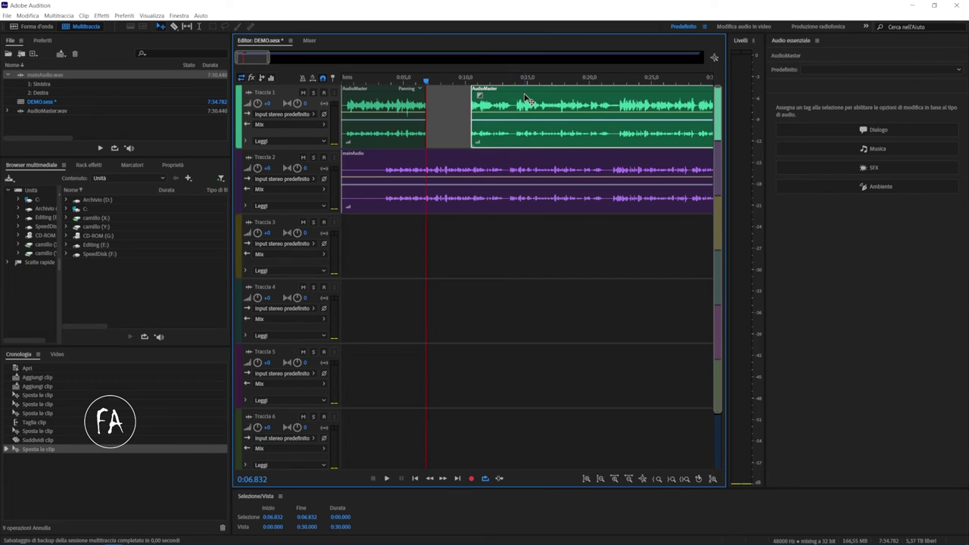
{"action": "key", "text": "Delete"}
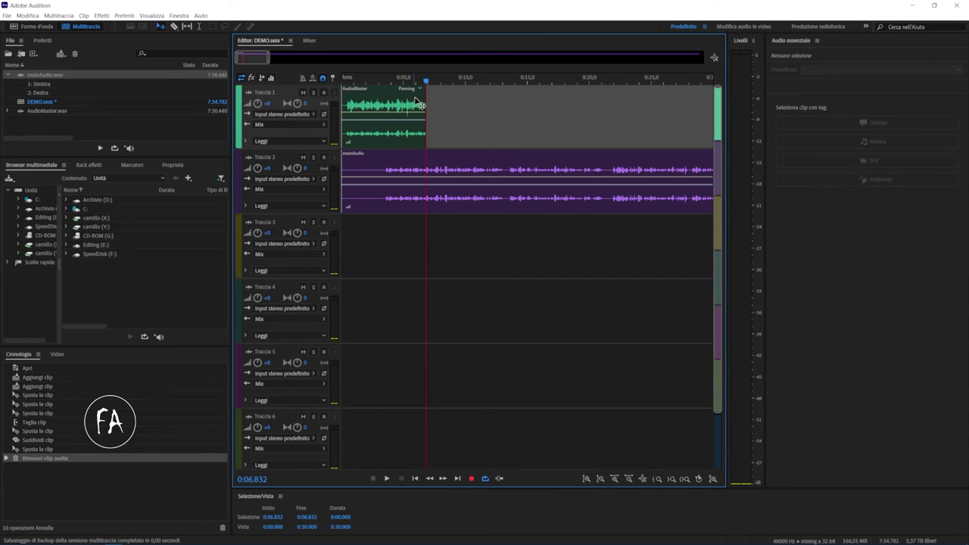
Extend the AudioMaster clip's end to about 0:10.3 and add a curved fade-out with a linear value of about -23.
{"action": "left_click_drag", "start_coordinate": [426, 102], "coordinate": [434, 125]}
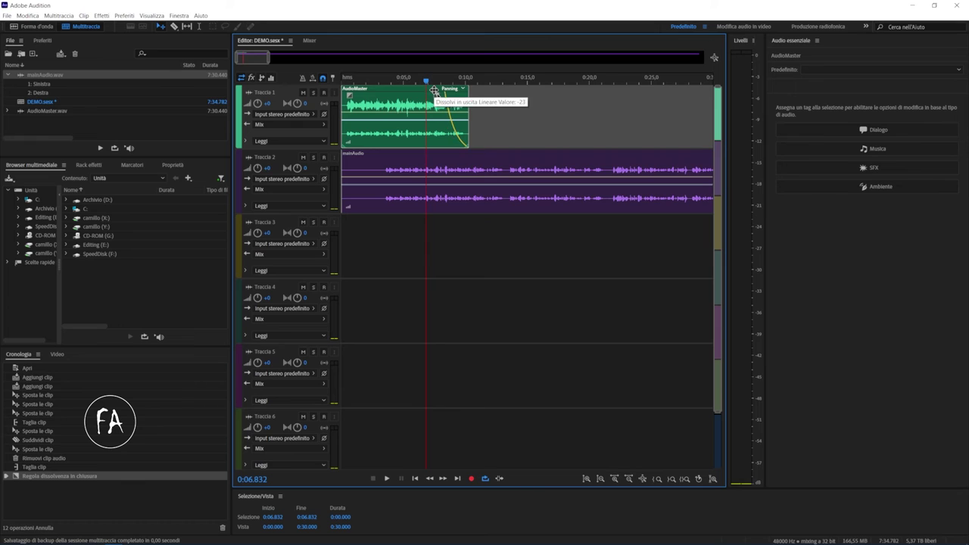
{"action": "left_click_drag", "start_coordinate": [434, 90], "coordinate": [437, 106]}
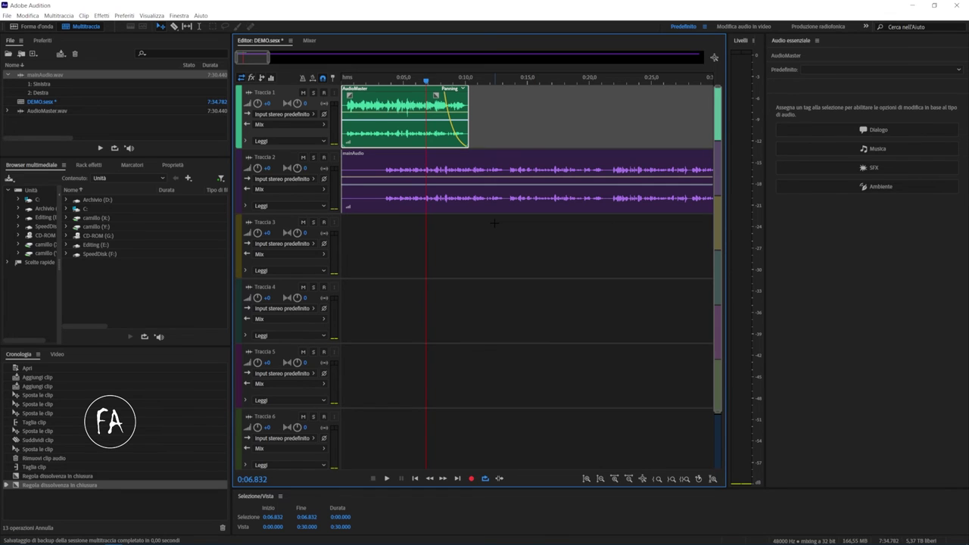
Examine the AudioMaster clip in the waveform editor and the session's tracks in the mixer, and return to the multitrack timeline.
{"action": "left_click", "coordinate": [46, 28]}
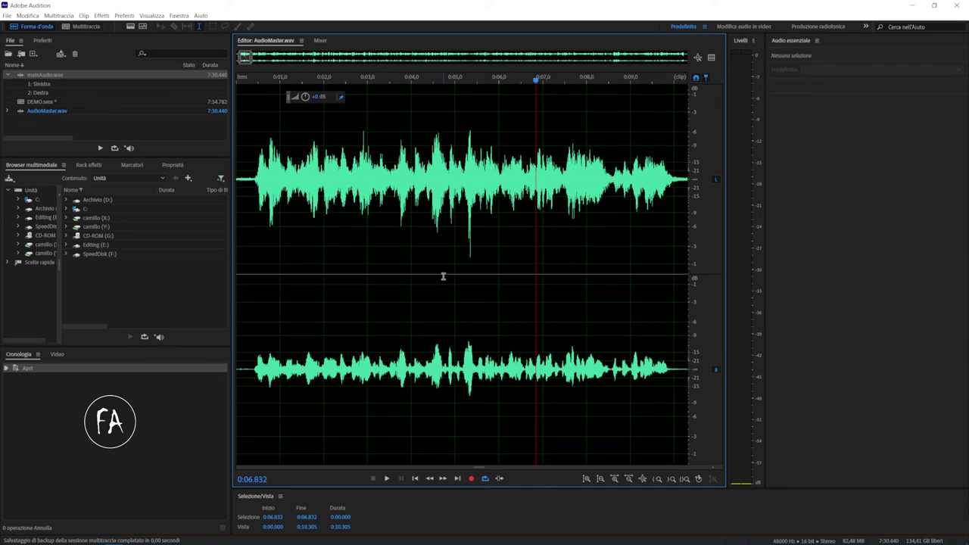
{"action": "left_click", "coordinate": [89, 28]}
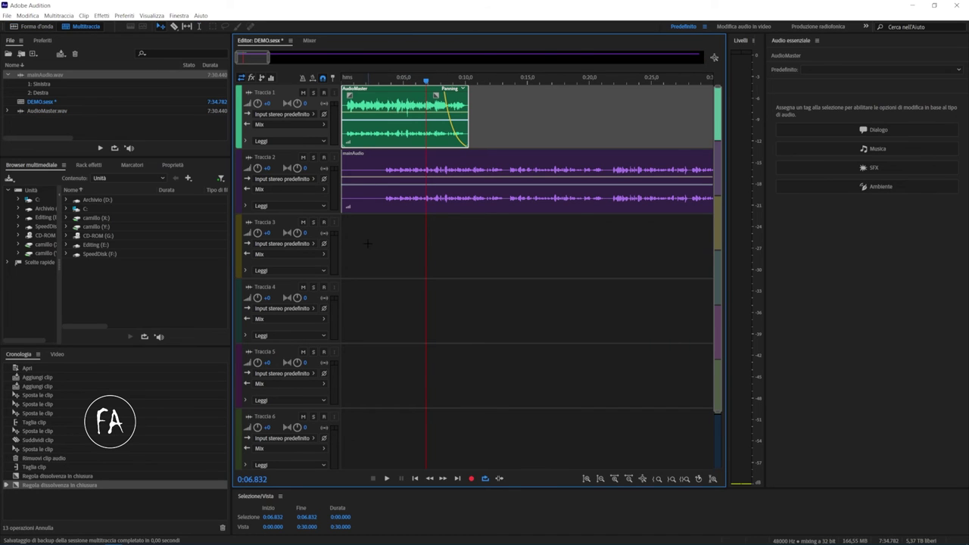
{"action": "left_click", "coordinate": [310, 40]}
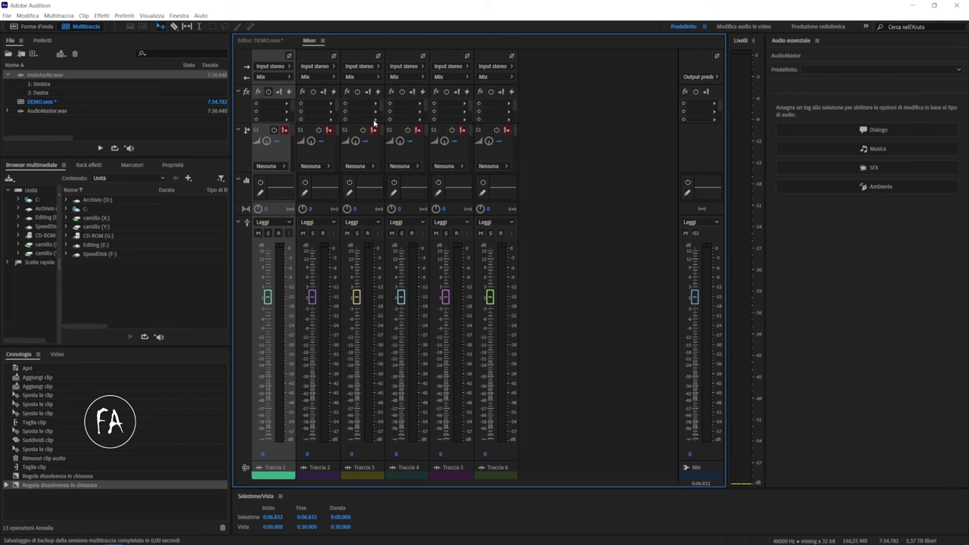
{"action": "left_click", "coordinate": [265, 42]}
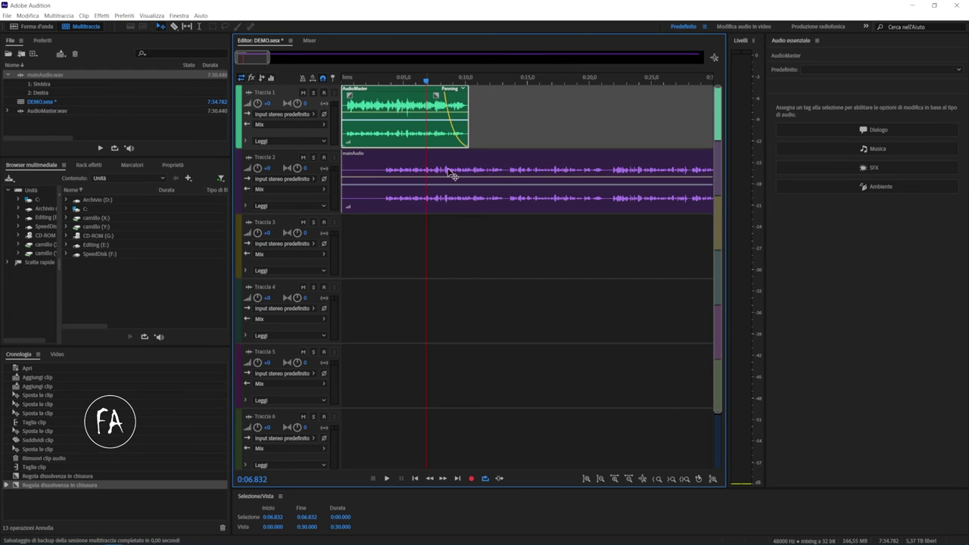